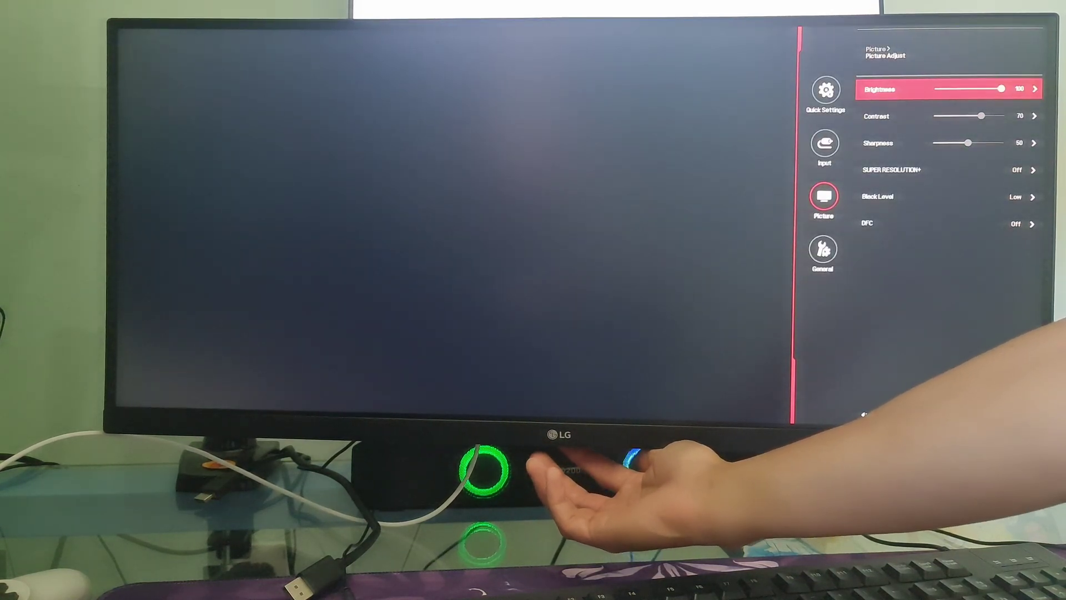
# Switch FreeSync under Picture > Game Adjust to Off, then exit the monitor's on-screen menu
pyautogui.press('Right')
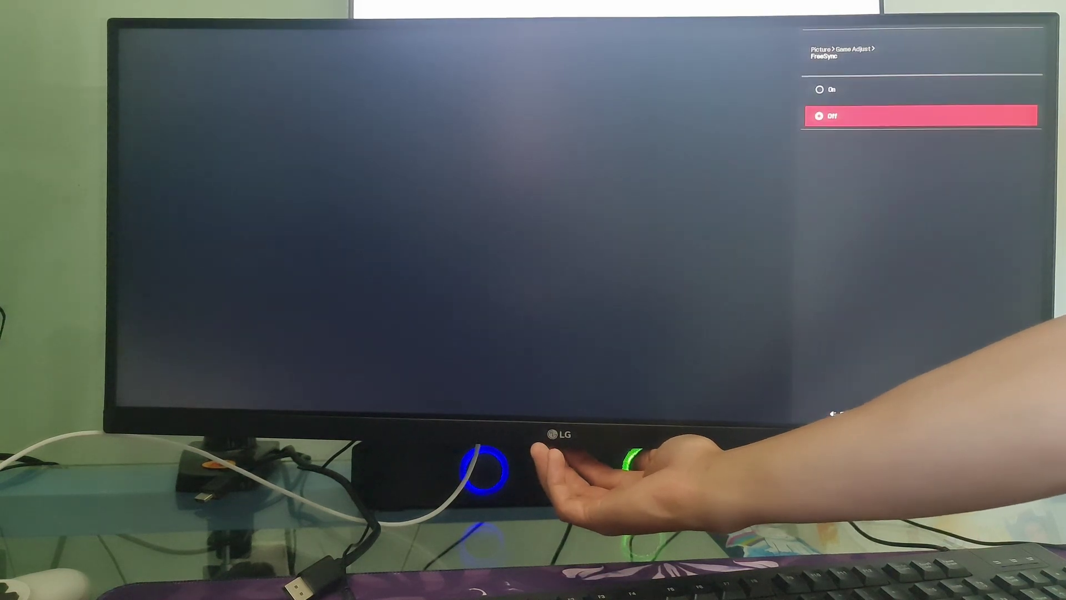
pyautogui.press('Return')
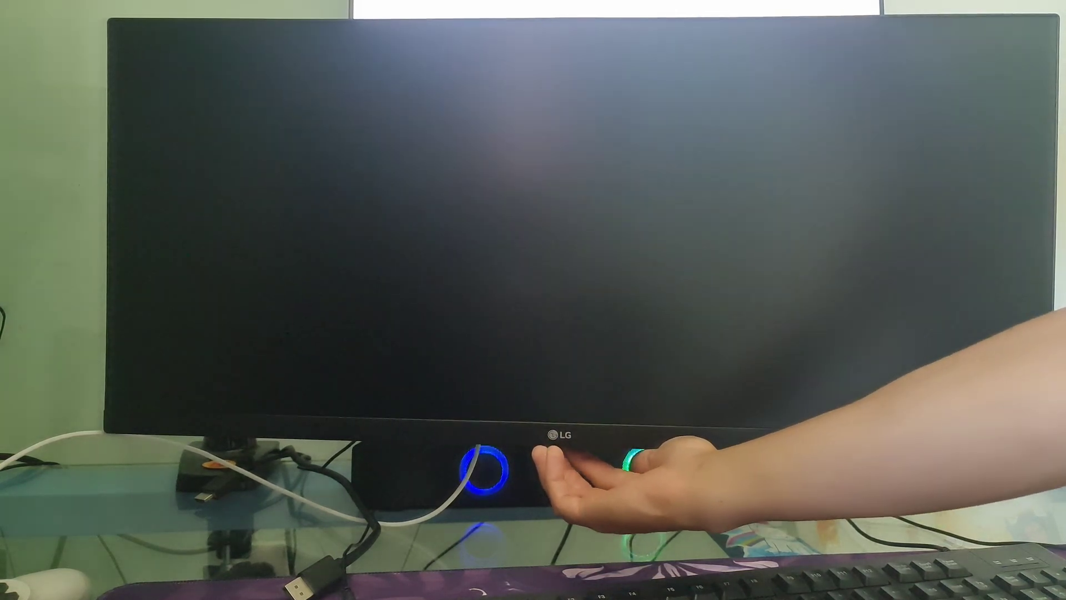